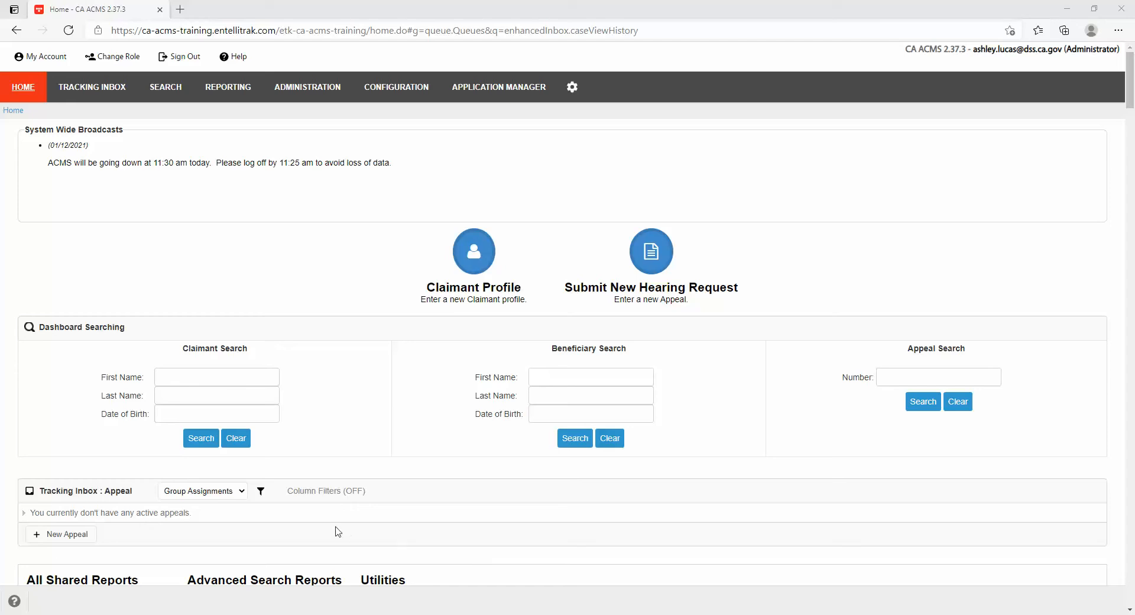
Search Claimant Search by the claimant's first and last name, which returns 0 results.
{"action": "left_click", "coordinate": [269, 381]}
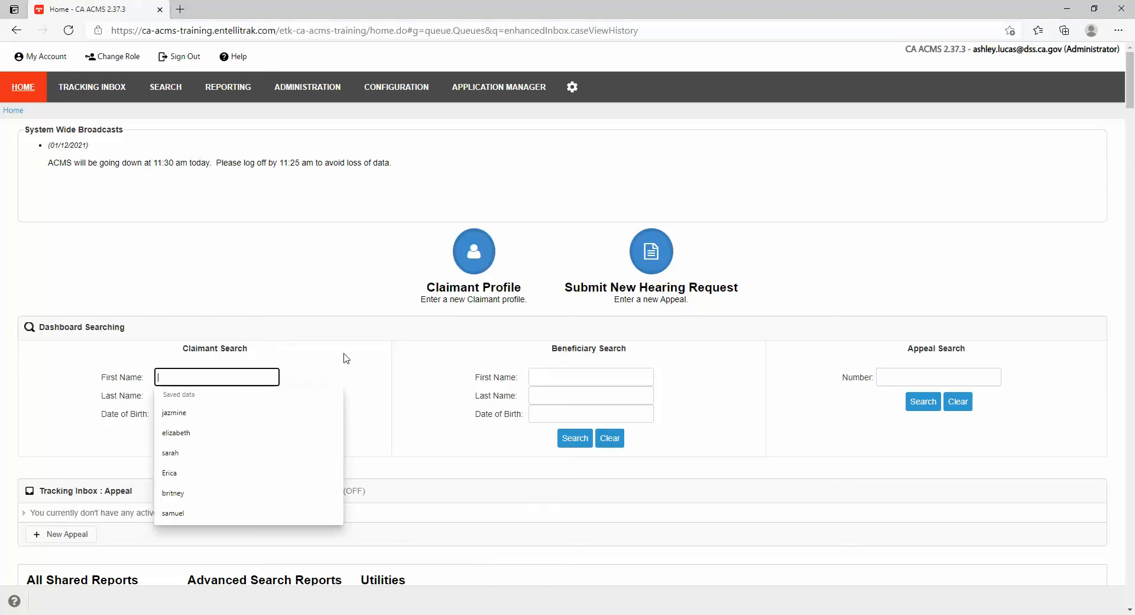
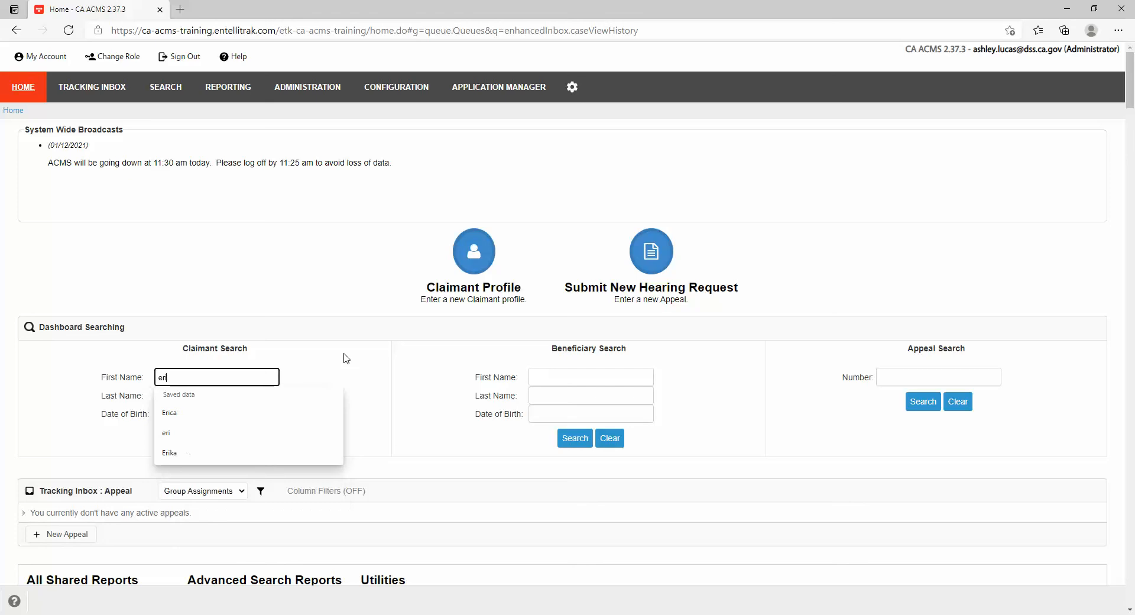
{"action": "key", "text": "Tab"}
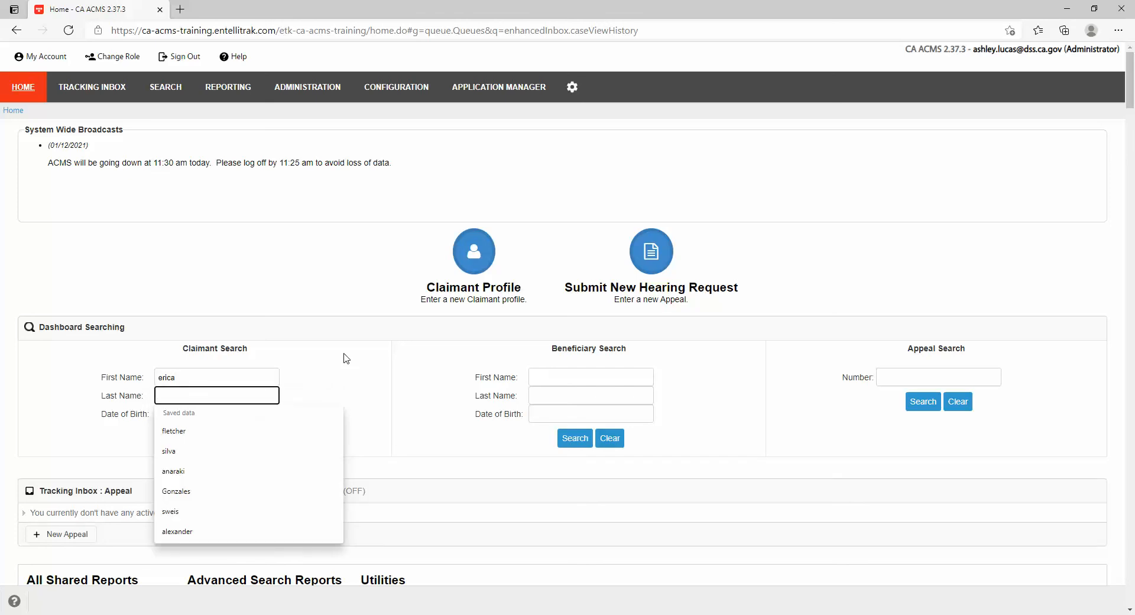
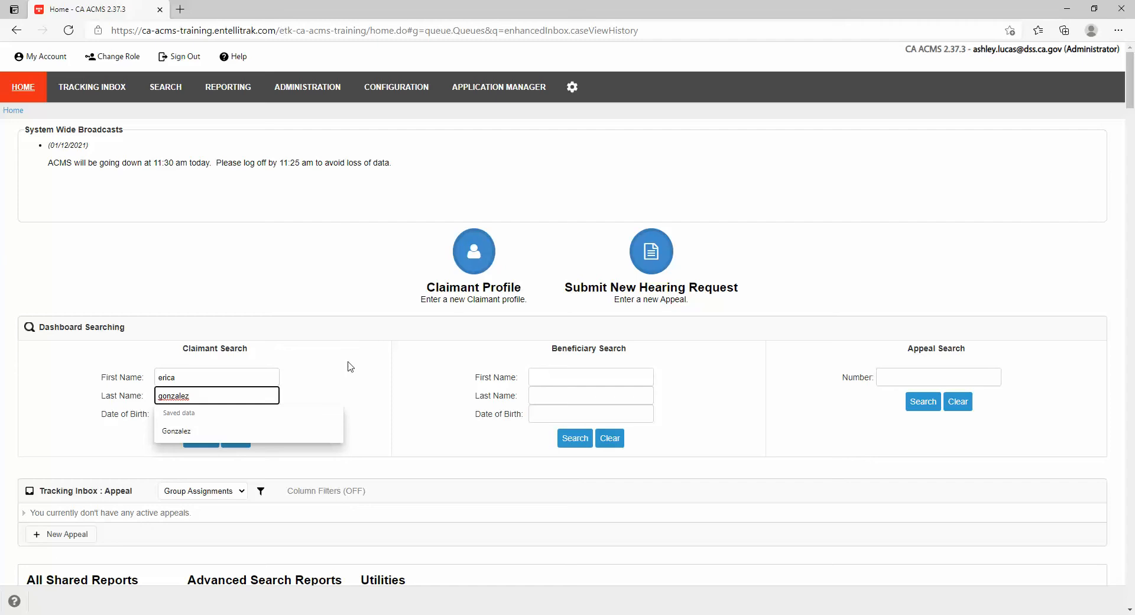
{"action": "left_click", "coordinate": [348, 362]}
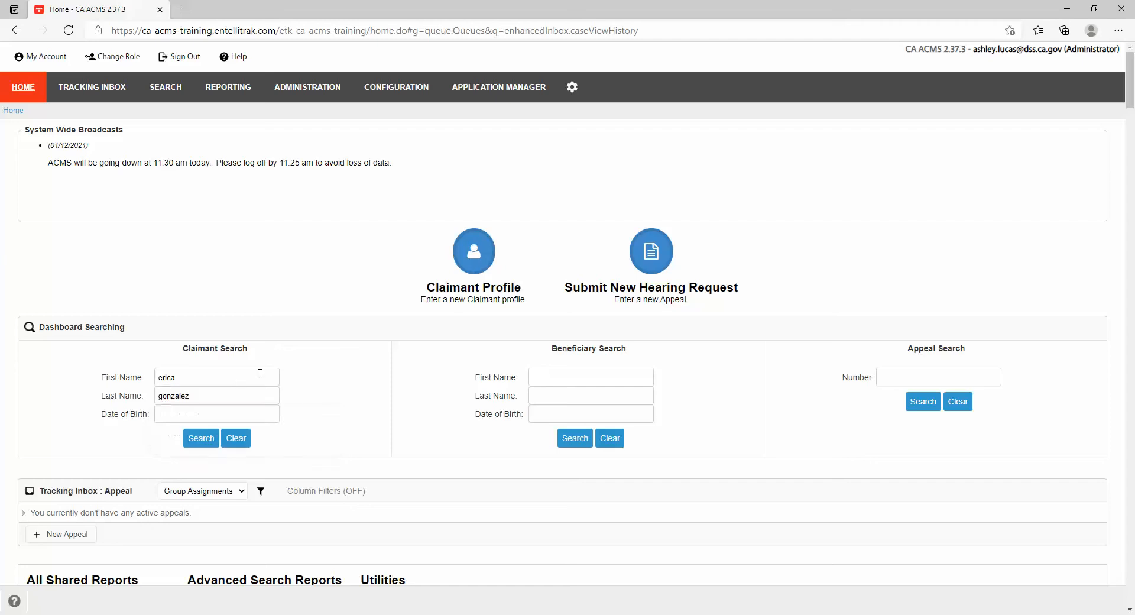
{"action": "left_click", "coordinate": [201, 438]}
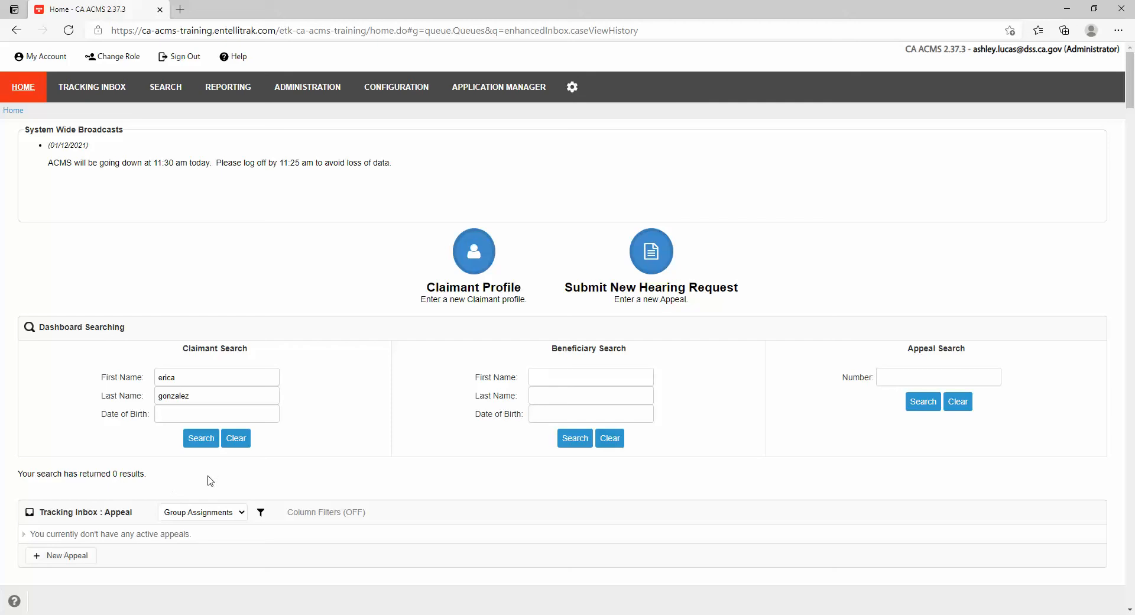
Rerun the claimant search with alternate spellings of the first and last names.
{"action": "left_click", "coordinate": [196, 379]}
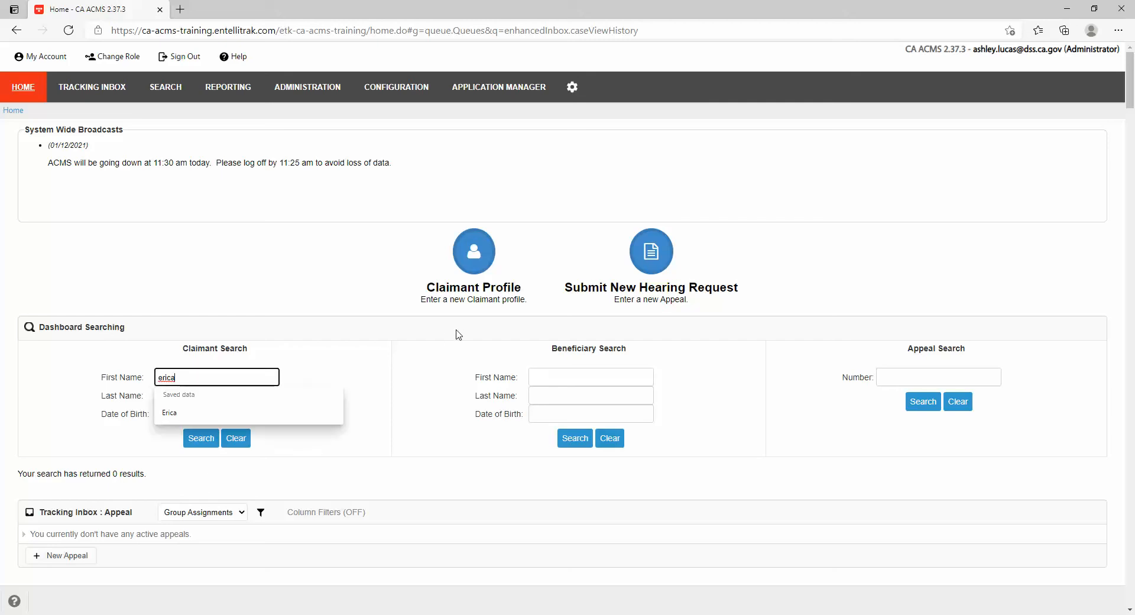
{"action": "key", "text": "BackSpace"}
{"action": "key", "text": "BackSpace"}
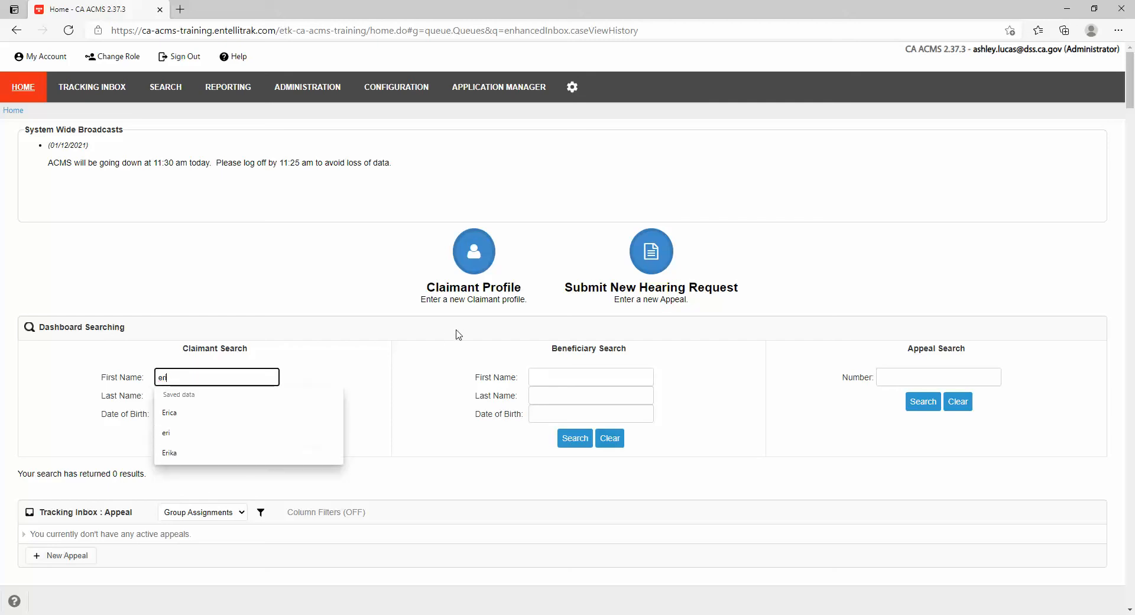
{"action": "type", "text": "ka"}
{"action": "left_click", "coordinate": [369, 433]}
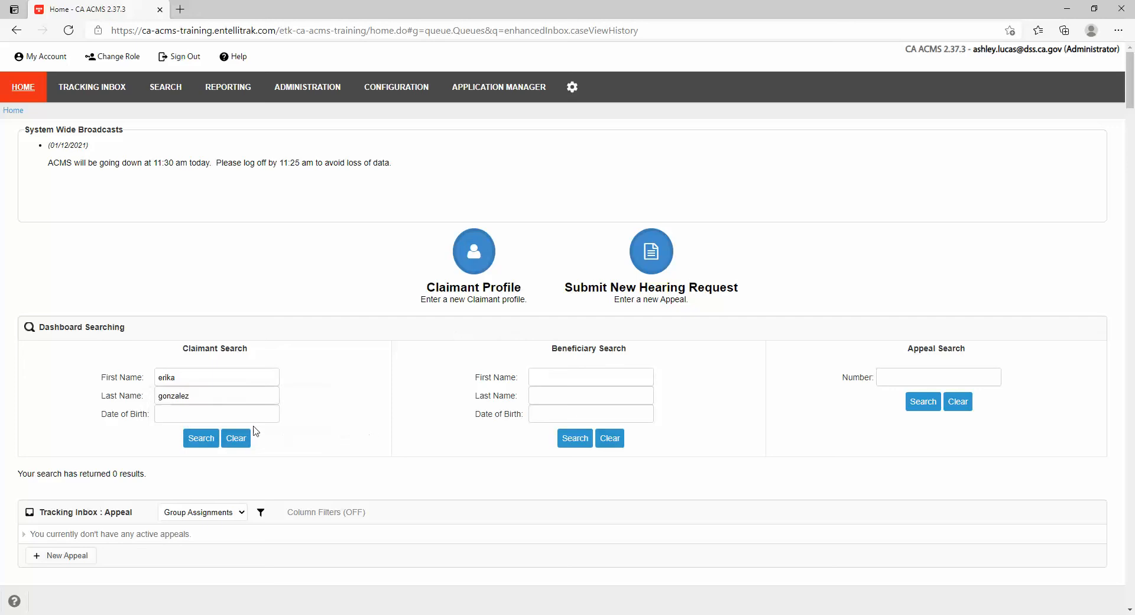
{"action": "left_click", "coordinate": [201, 391]}
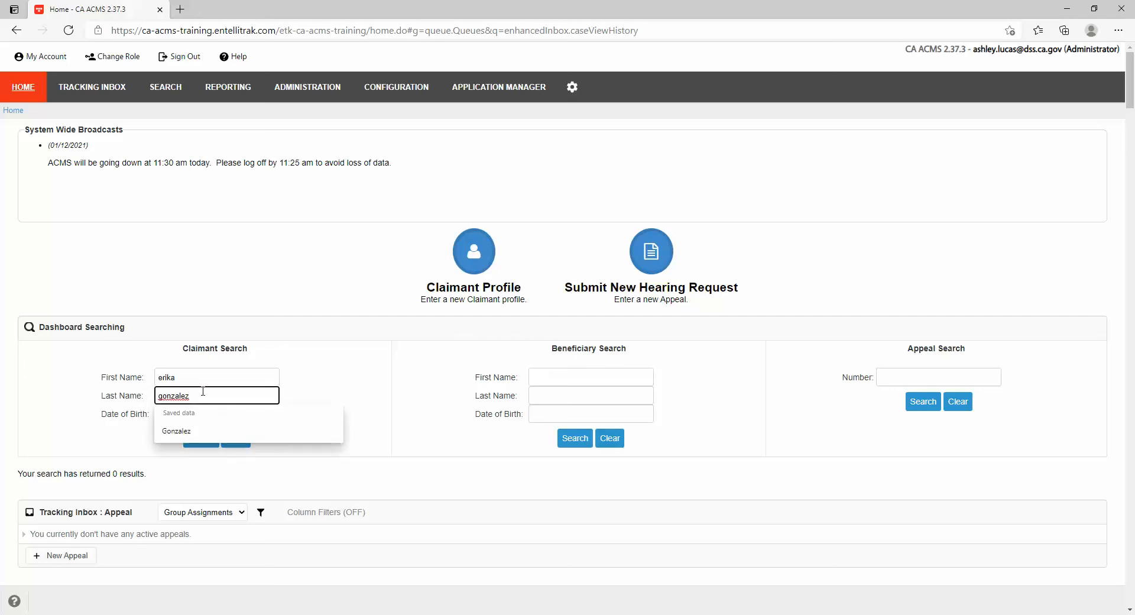
{"action": "key", "text": "BackSpace"}
{"action": "type", "text": "s"}
{"action": "left_click", "coordinate": [302, 389]}
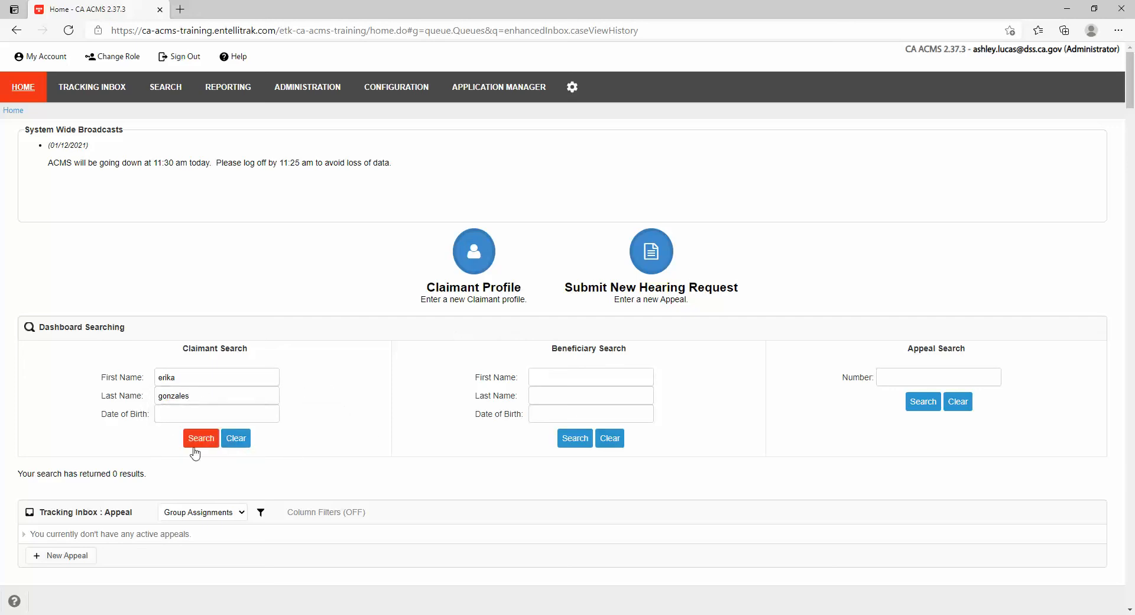
{"action": "left_click", "coordinate": [201, 438]}
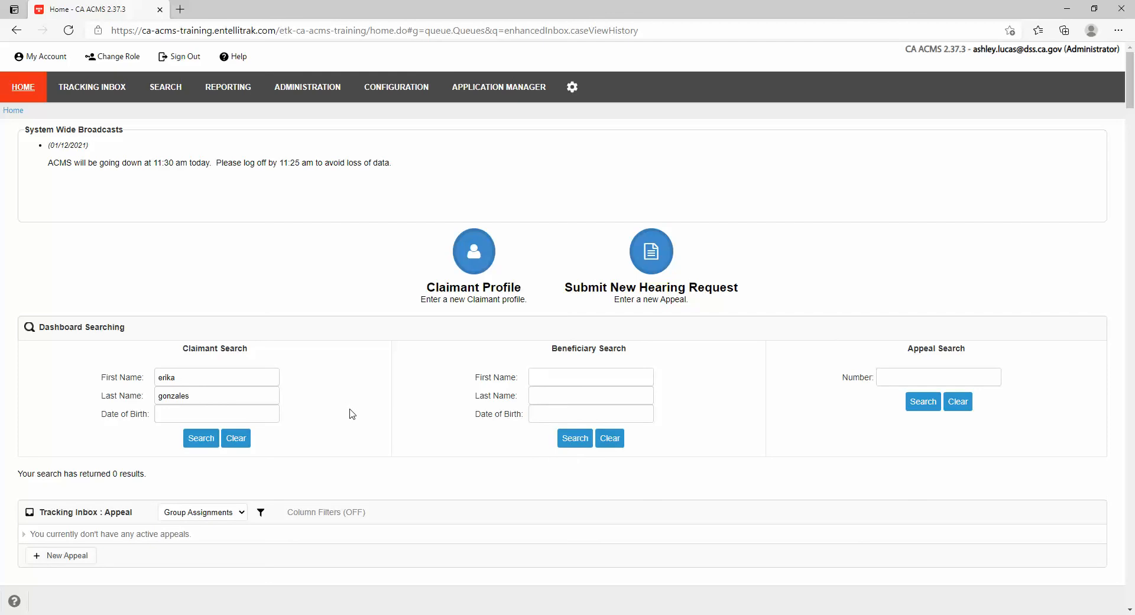
Trim both the first and last name fields down to partial name fragments.
{"action": "left_click", "coordinate": [206, 378]}
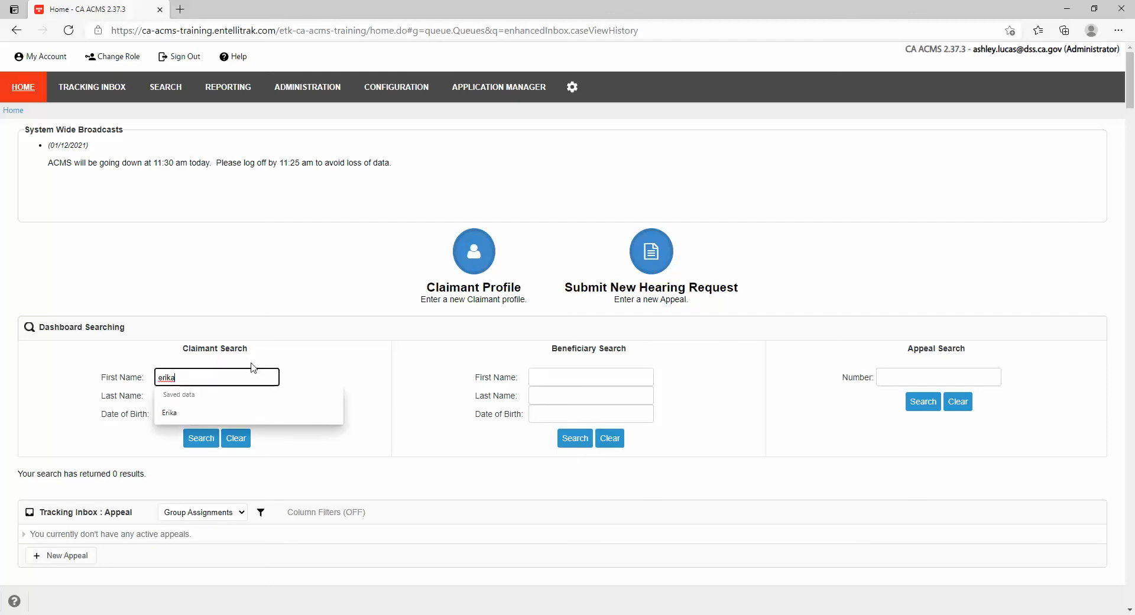
{"action": "key", "text": "BackSpace"}
{"action": "key", "text": "BackSpace"}
{"action": "key", "text": "BackSpace"}
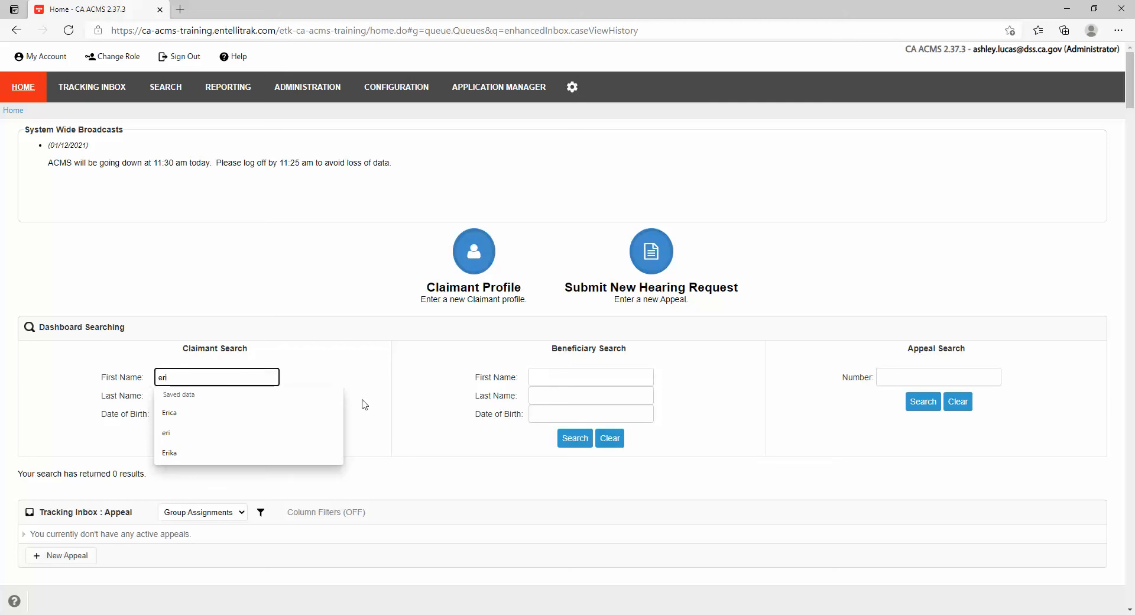
{"action": "left_click", "coordinate": [393, 408]}
{"action": "left_click", "coordinate": [222, 394]}
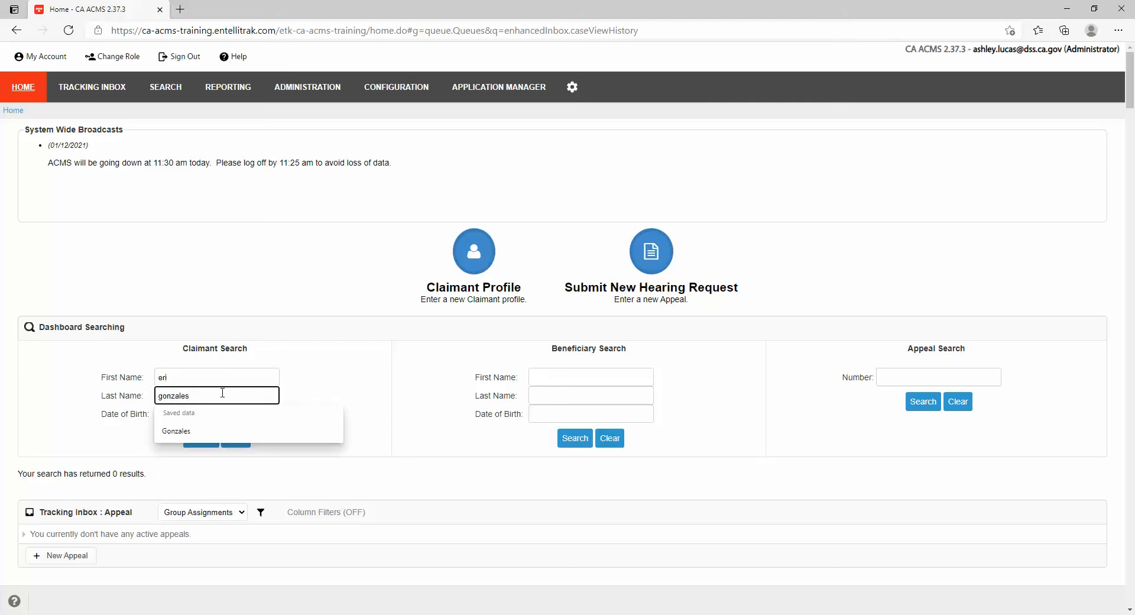
{"action": "key", "text": "BackSpace"}
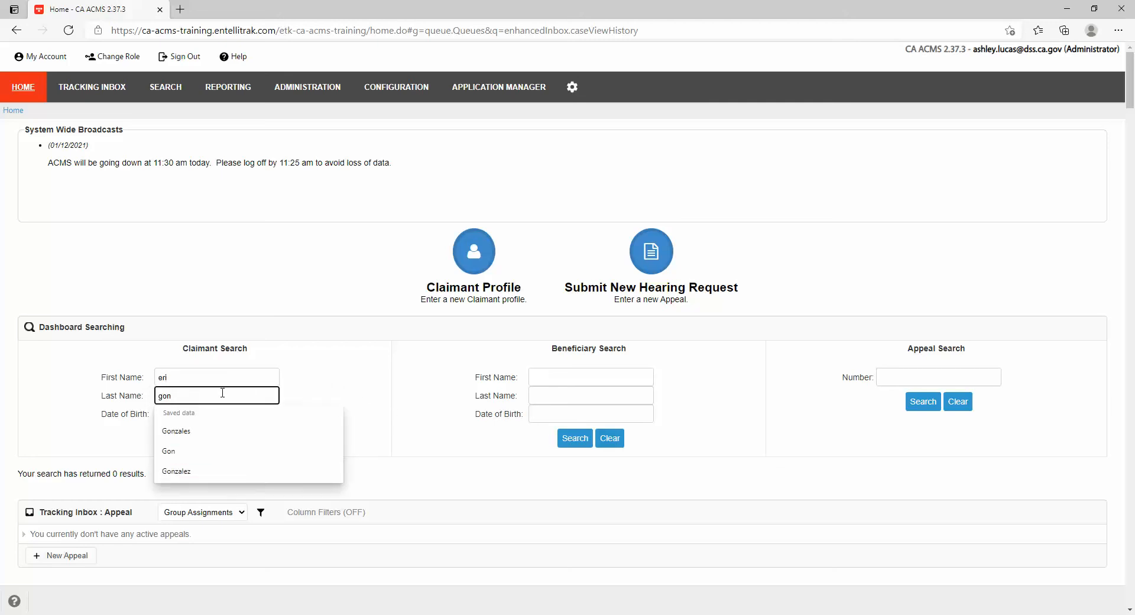
{"action": "left_click", "coordinate": [325, 379]}
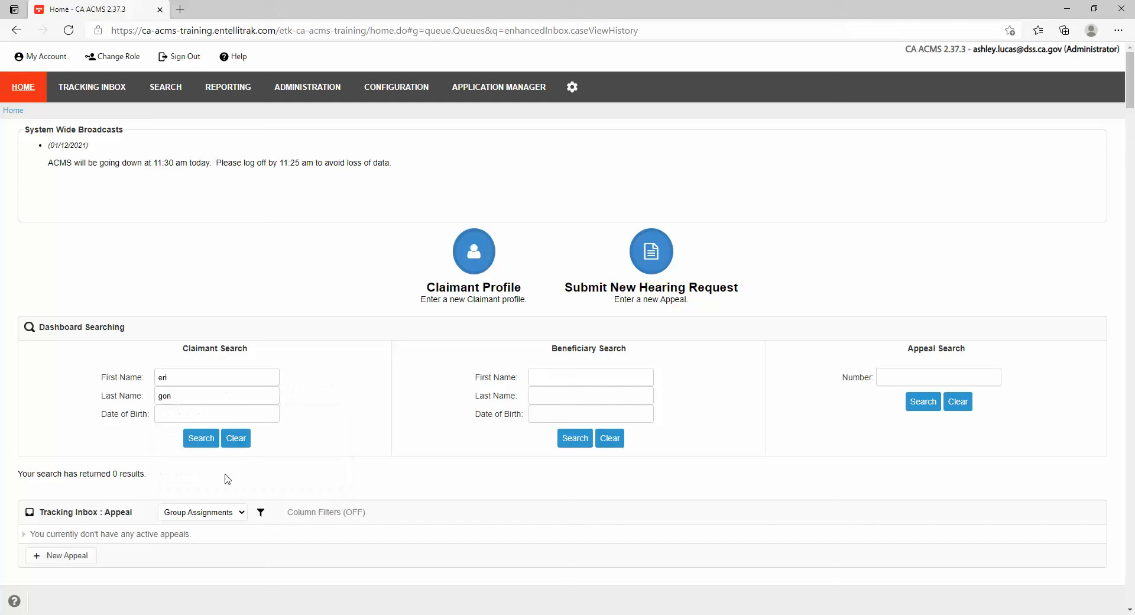
Search with the partial names to list three similar-named claimant records.
{"action": "left_click", "coordinate": [206, 439]}
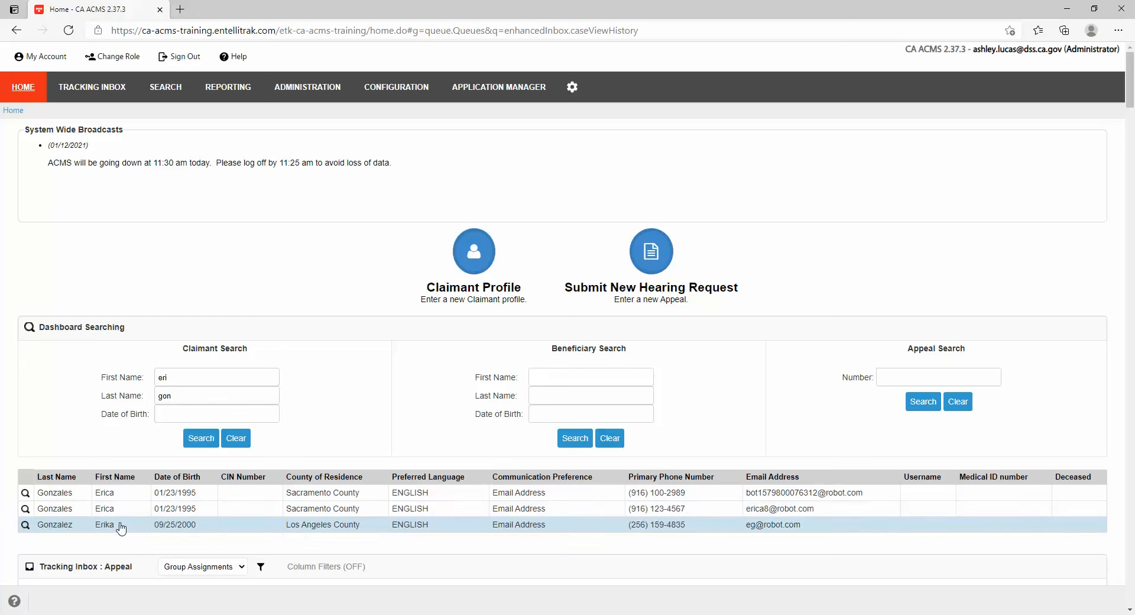
Open the Los Angeles County claimant's record, check its birth date and address, then return home.
{"action": "left_click", "coordinate": [170, 526]}
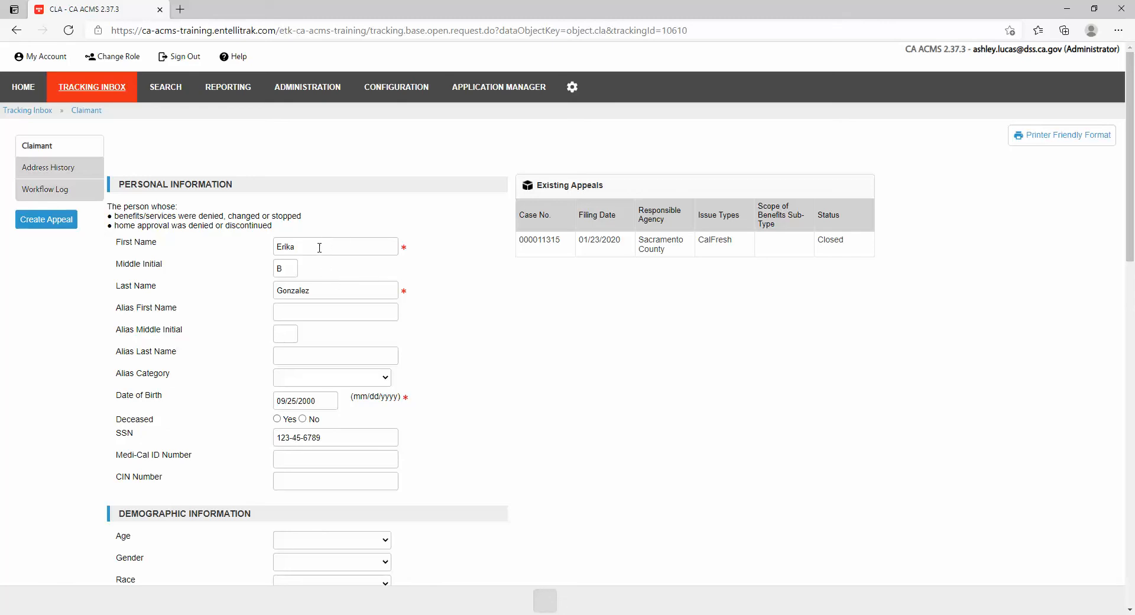
{"action": "left_click_drag", "start_coordinate": [323, 407], "coordinate": [275, 408]}
{"action": "scroll", "coordinate": [447, 425], "scroll_direction": "down", "scroll_amount": 7}
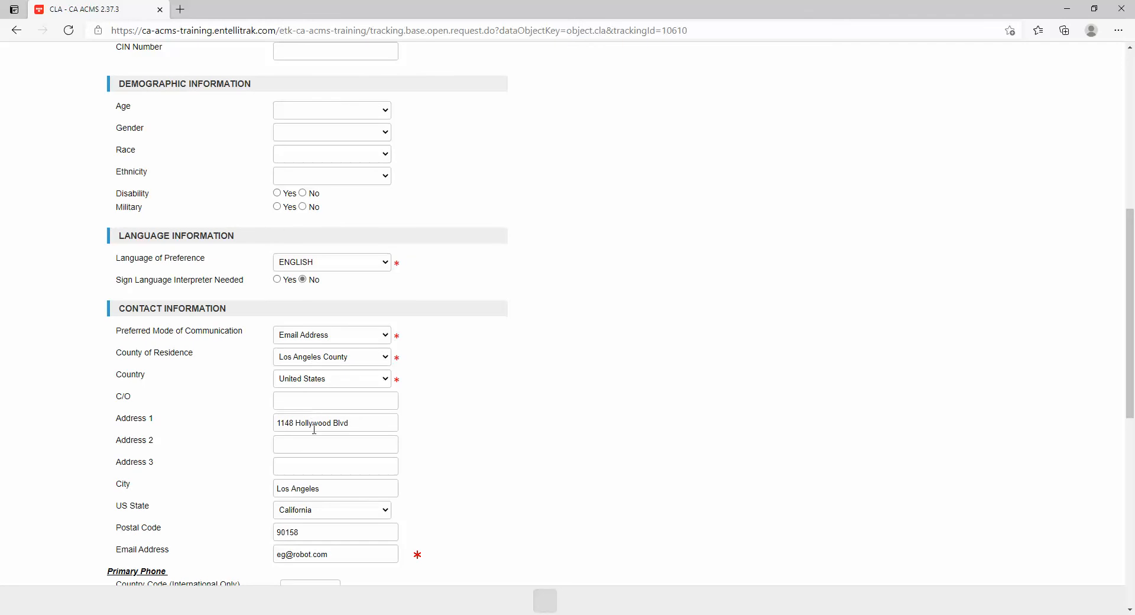
{"action": "scroll", "coordinate": [311, 414], "scroll_direction": "down", "scroll_amount": 1}
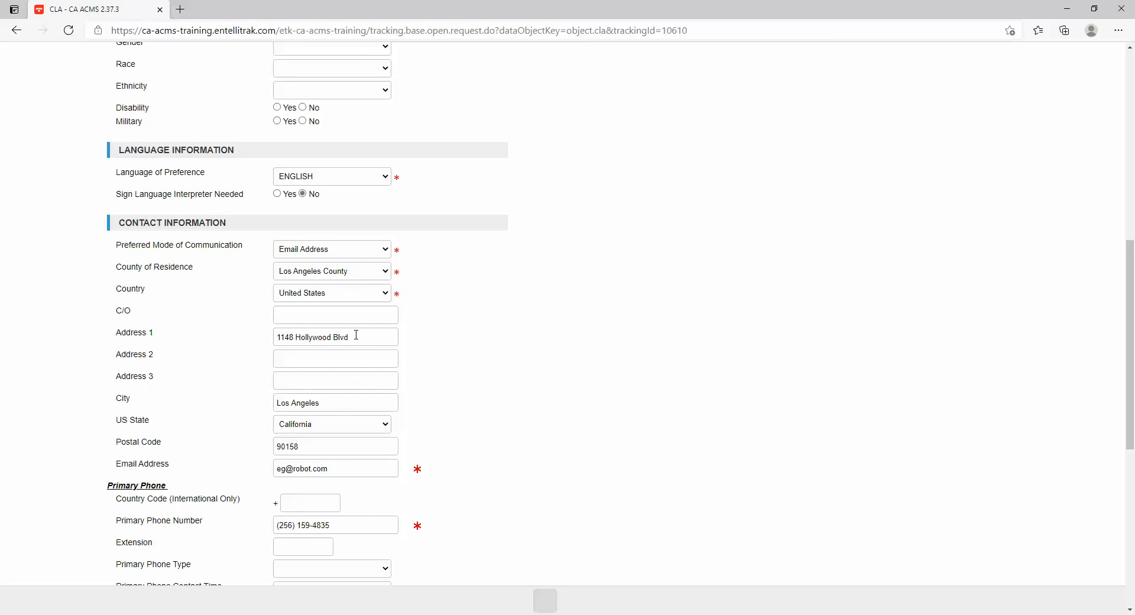
{"action": "left_click_drag", "start_coordinate": [356, 335], "coordinate": [261, 336]}
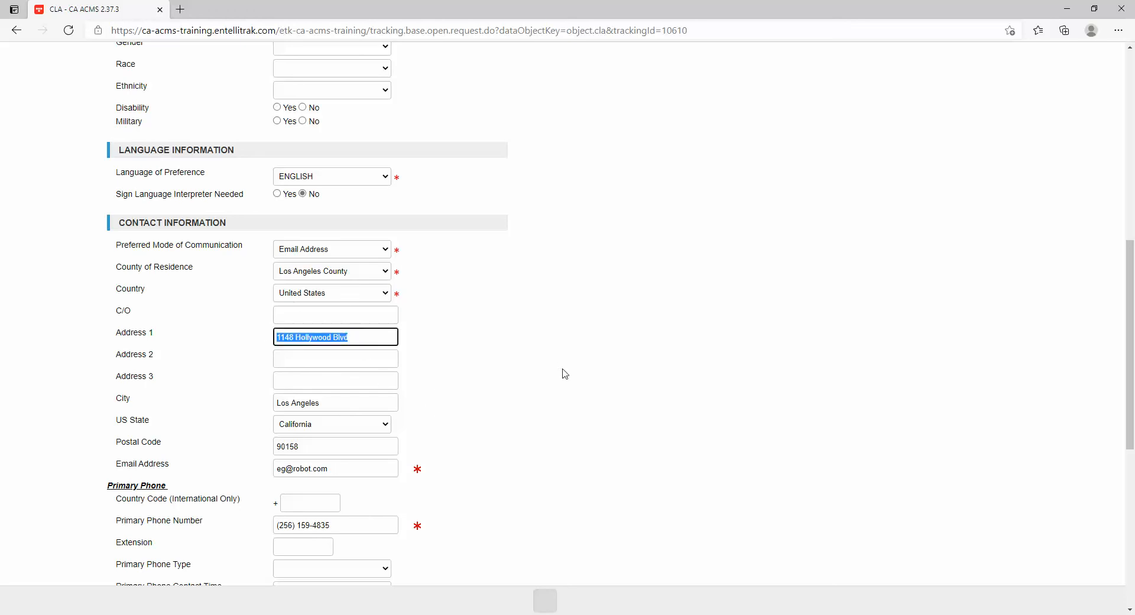
{"action": "left_click", "coordinate": [550, 384]}
{"action": "scroll", "coordinate": [523, 474], "scroll_direction": "down", "scroll_amount": 7}
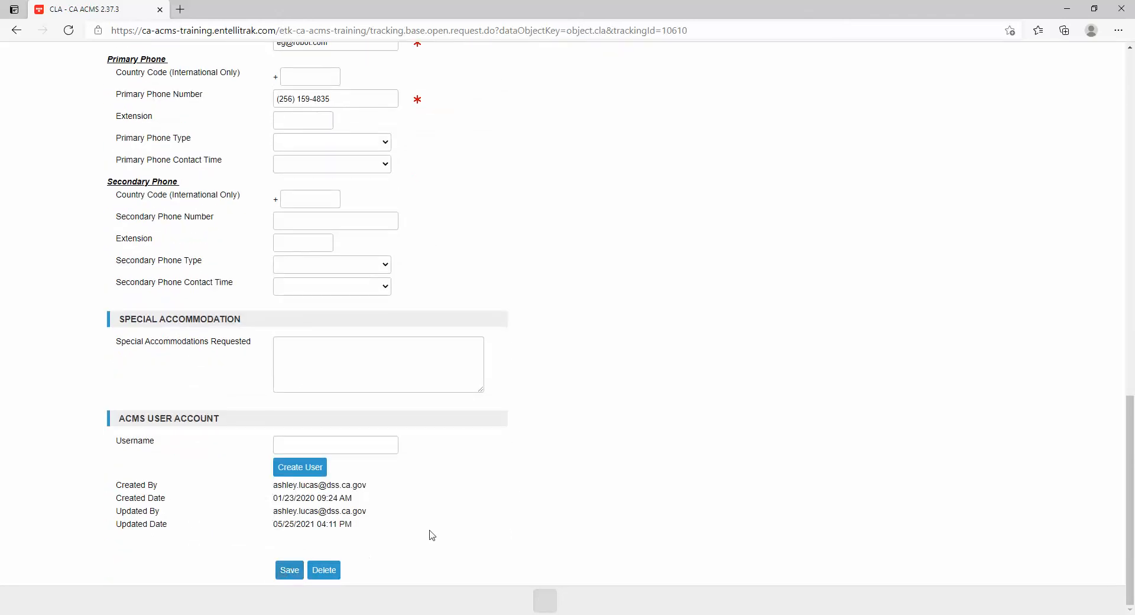
{"action": "scroll", "coordinate": [431, 534], "scroll_direction": "up", "scroll_amount": 6}
{"action": "scroll", "coordinate": [437, 525], "scroll_direction": "up", "scroll_amount": 10}
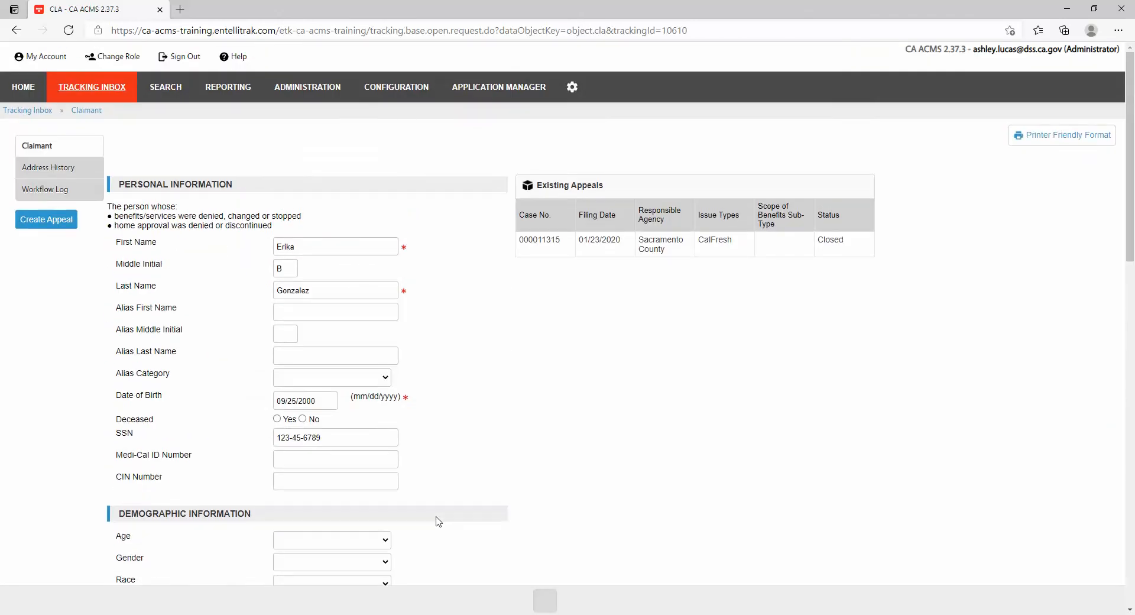
{"action": "left_click", "coordinate": [46, 219]}
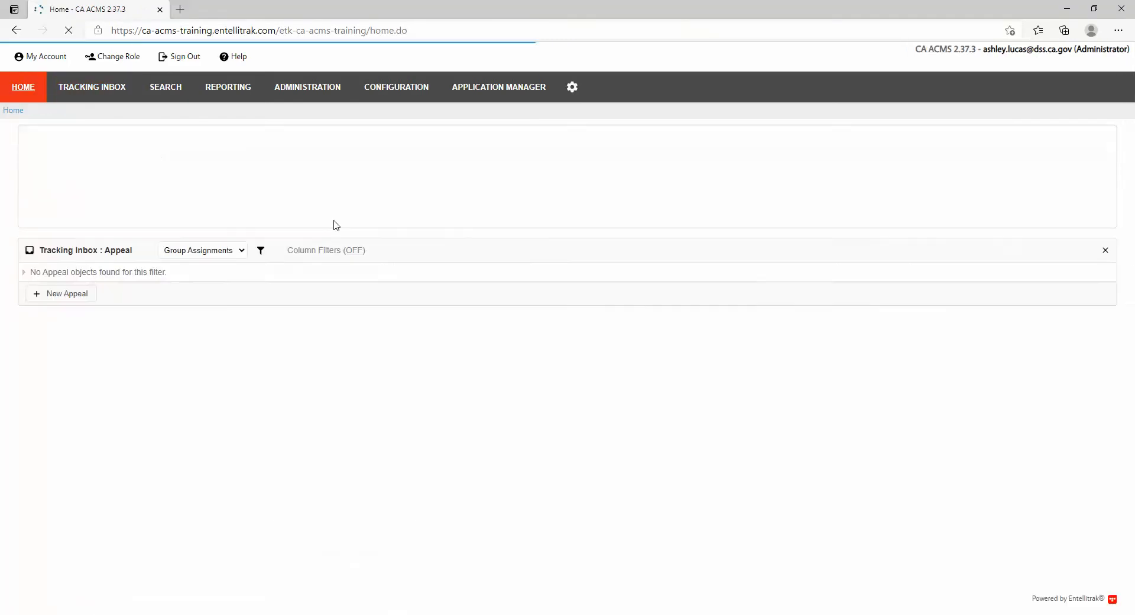
Return to the matching claimant's record and review its contact details and closed CalFresh appeal.
{"action": "scroll", "coordinate": [337, 380], "scroll_direction": "down", "scroll_amount": 5}
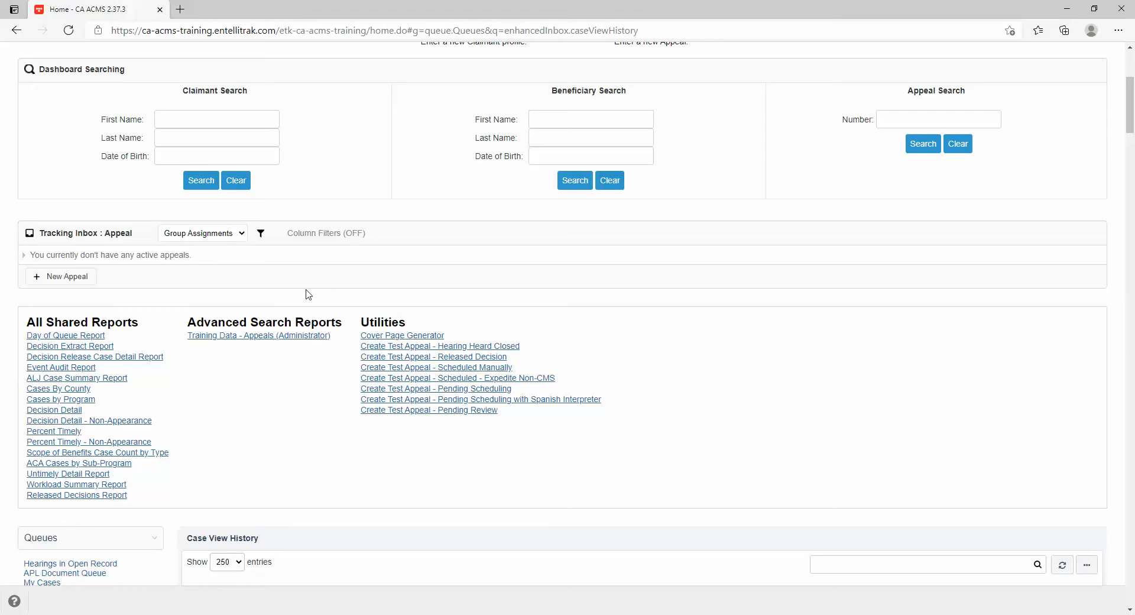
{"action": "left_click", "coordinate": [16, 30]}
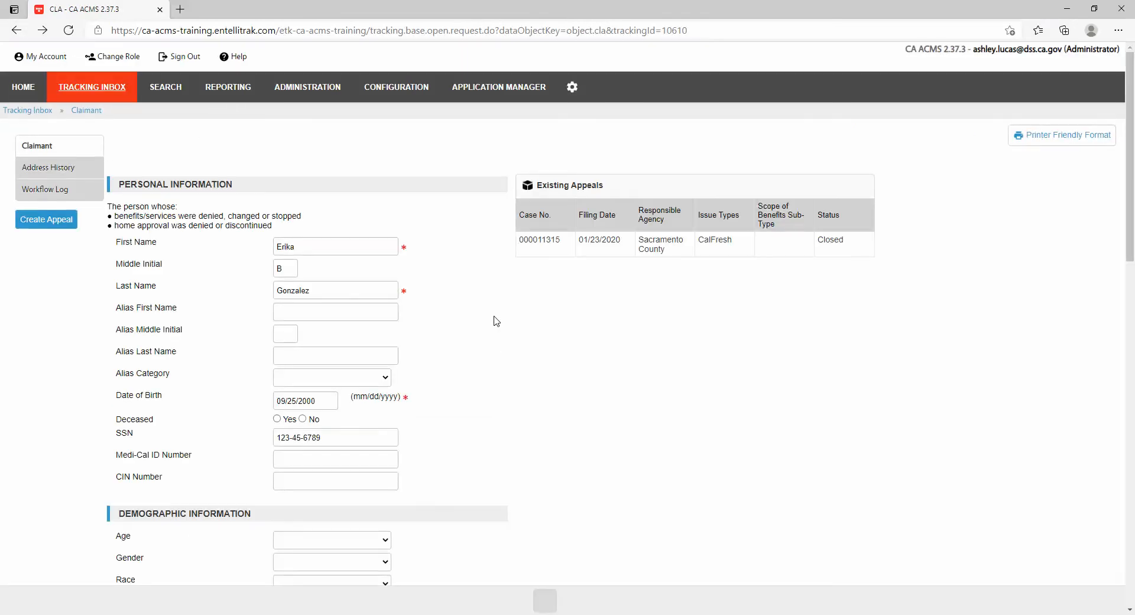
{"action": "scroll", "coordinate": [496, 323], "scroll_direction": "down", "scroll_amount": 3}
{"action": "scroll", "coordinate": [349, 547], "scroll_direction": "down", "scroll_amount": 2}
{"action": "scroll", "coordinate": [362, 476], "scroll_direction": "down", "scroll_amount": 5}
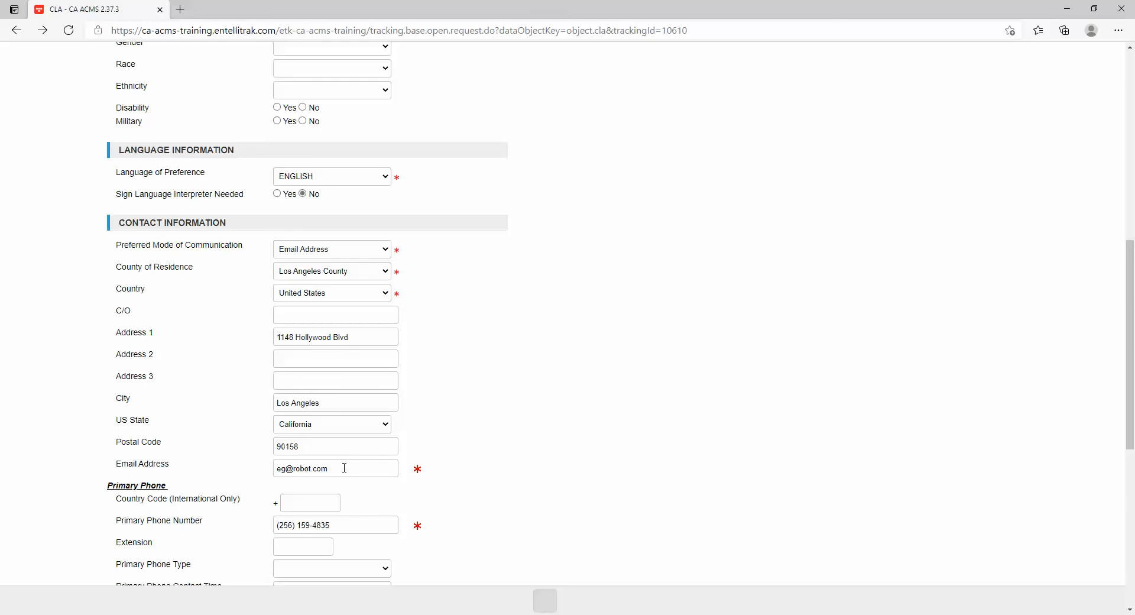
{"action": "scroll", "coordinate": [344, 468], "scroll_direction": "up", "scroll_amount": 10}
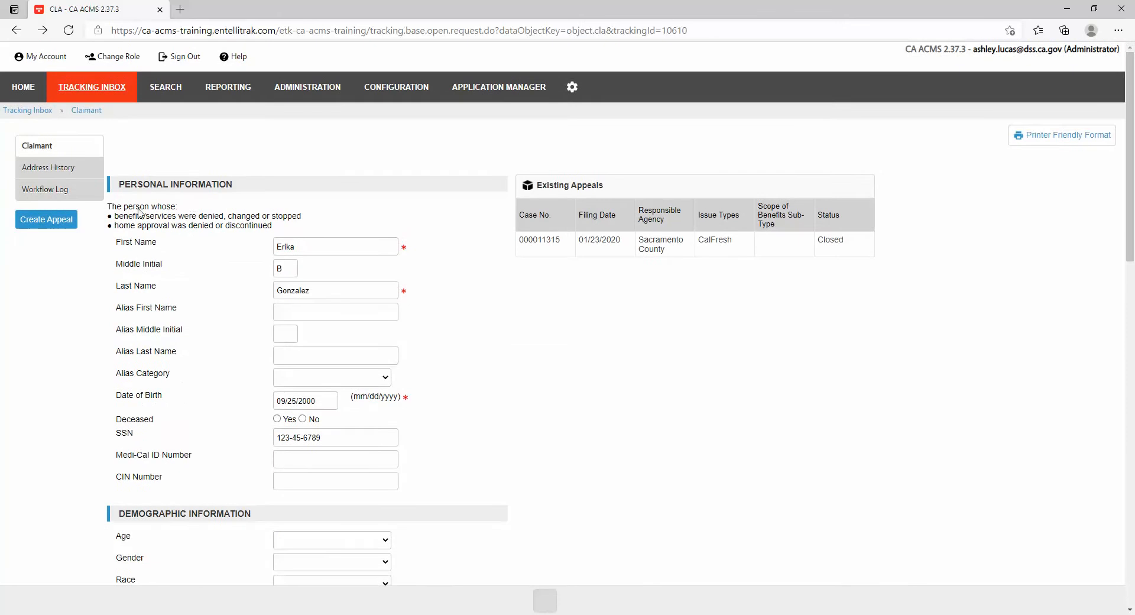
Create a new claimant from TRACKING INBOX > CLAIMANT and enter the first and last name.
{"action": "mouse_move", "coordinate": [65, 97]}
{"action": "mouse_move", "coordinate": [79, 185]}
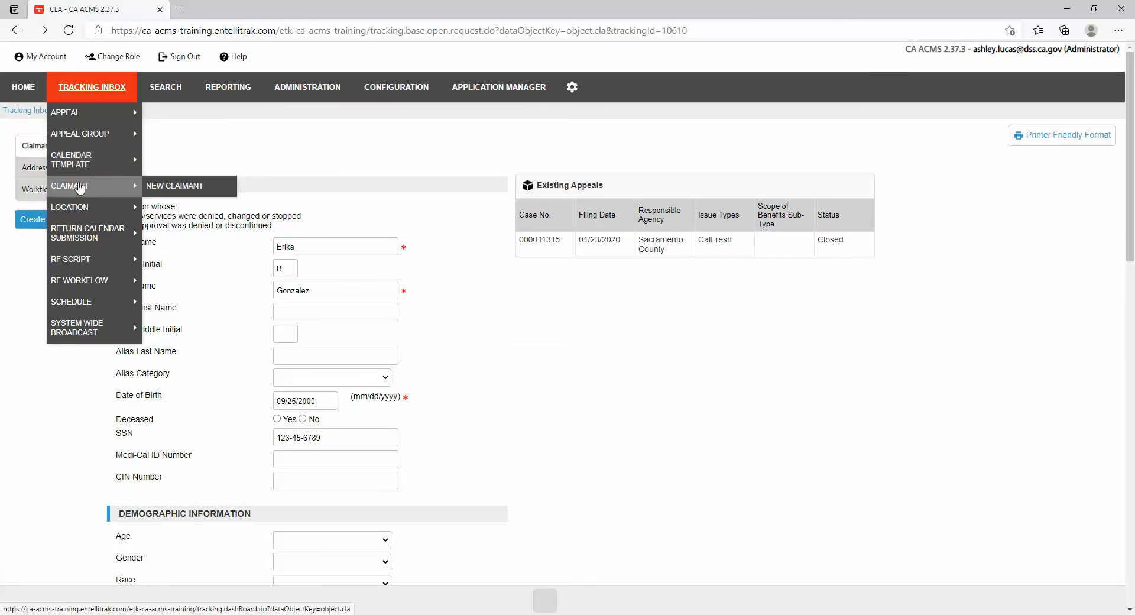
{"action": "left_click", "coordinate": [151, 188]}
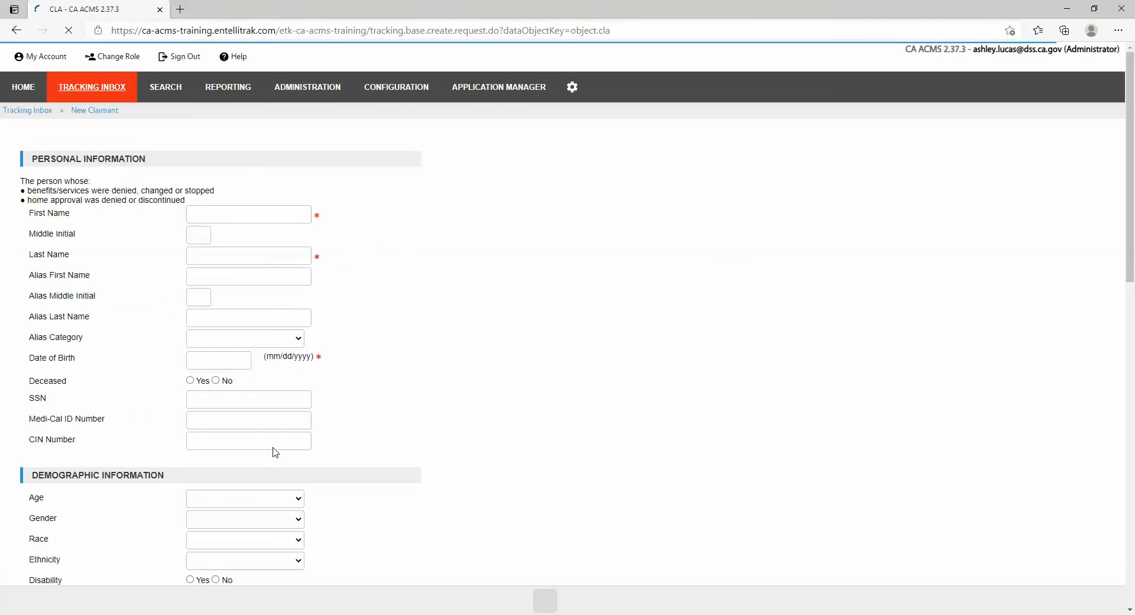
{"action": "left_click", "coordinate": [234, 214]}
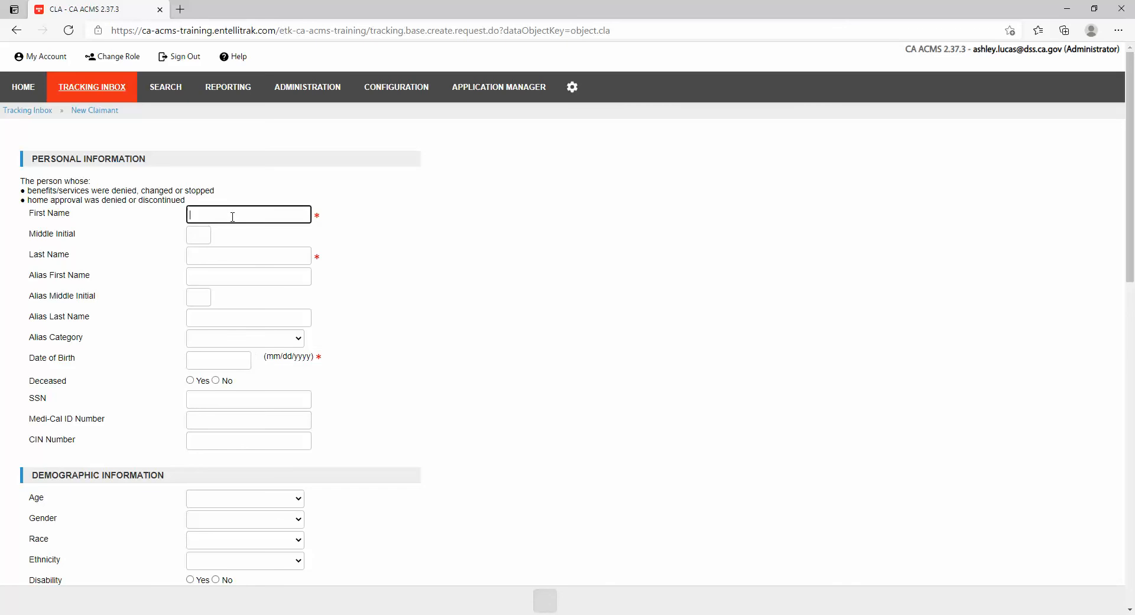
{"action": "key", "text": "Tab"}
{"action": "key", "text": "Tab"}
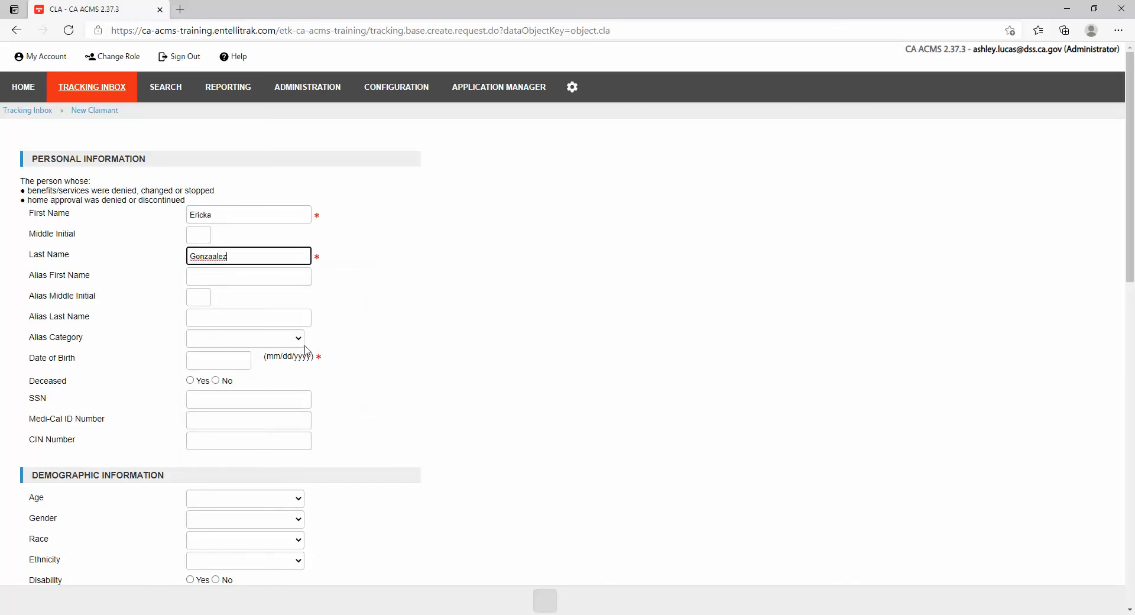
{"action": "left_click", "coordinate": [228, 358]}
{"action": "type", "text": "1"}
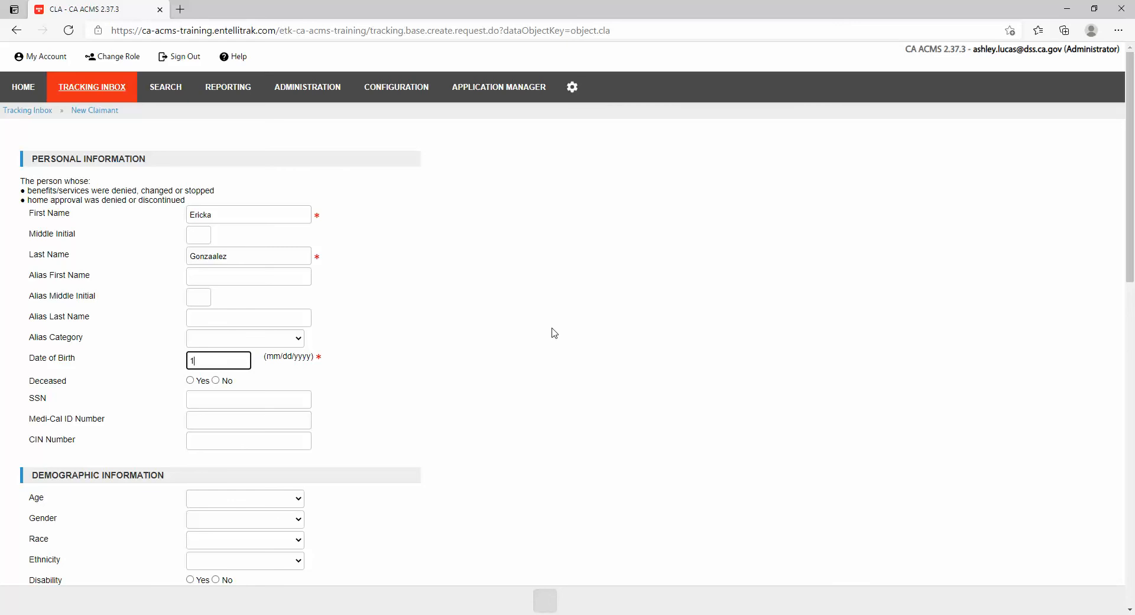
{"action": "type", "text": "2/51/995"}
{"action": "scroll", "coordinate": [594, 423], "scroll_direction": "down", "scroll_amount": 2}
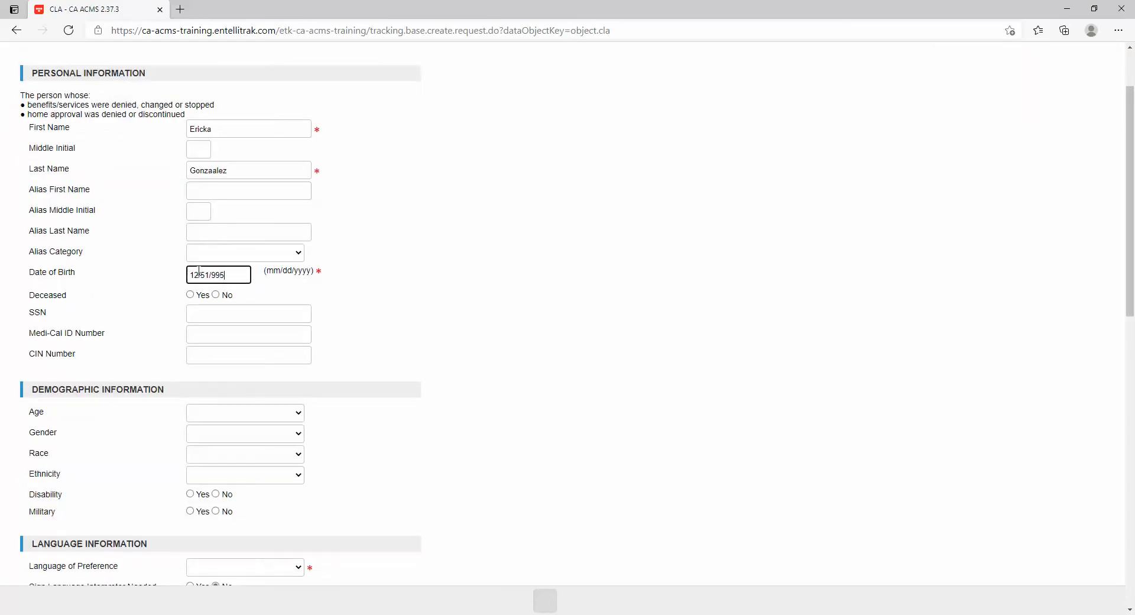
{"action": "key", "text": "BackSpace"}
{"action": "type", "text": "0"}
{"action": "type", "text": "1"}
{"action": "scroll", "coordinate": [480, 562], "scroll_direction": "down", "scroll_amount": 4}
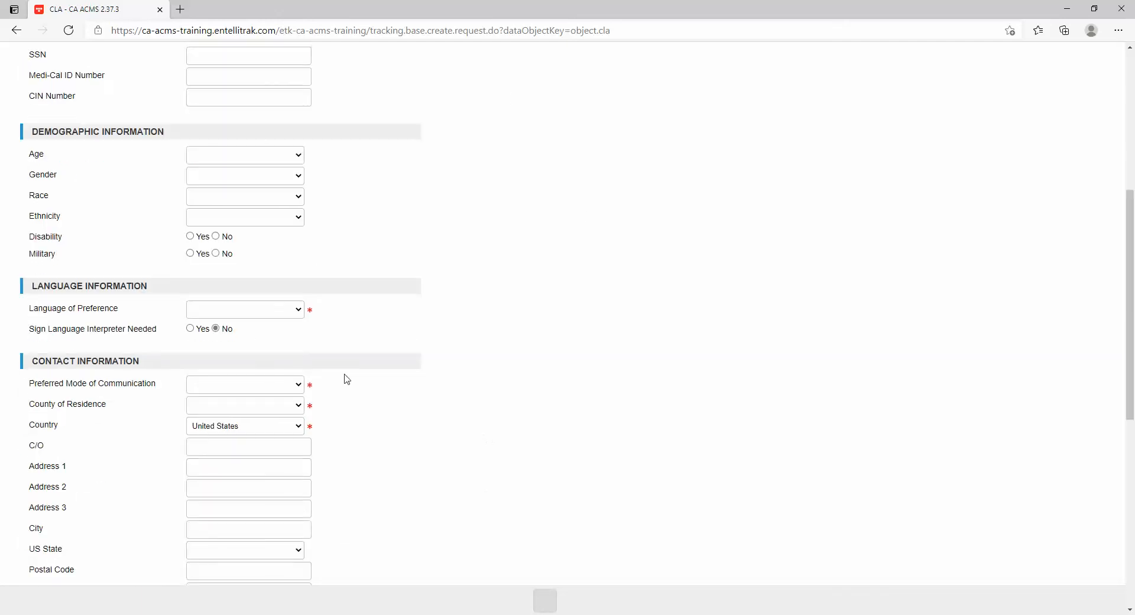
Set language to ENGLISH, contact mode to Email Address, and county to Imperial.
{"action": "left_click", "coordinate": [268, 312]}
{"action": "left_click", "coordinate": [244, 336]}
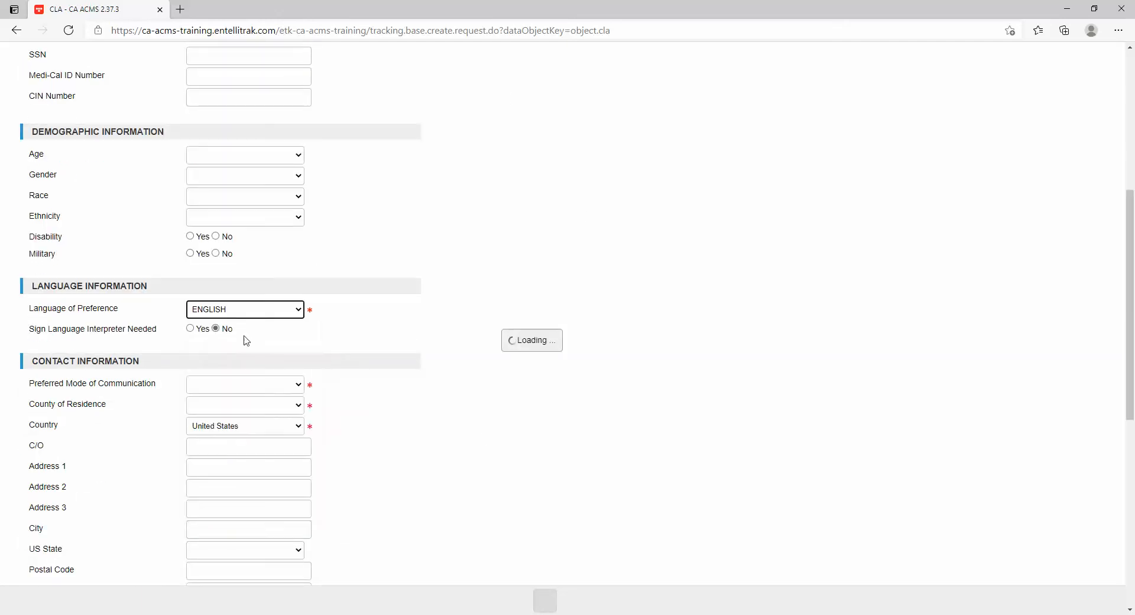
{"action": "scroll", "coordinate": [403, 396], "scroll_direction": "down", "scroll_amount": 4}
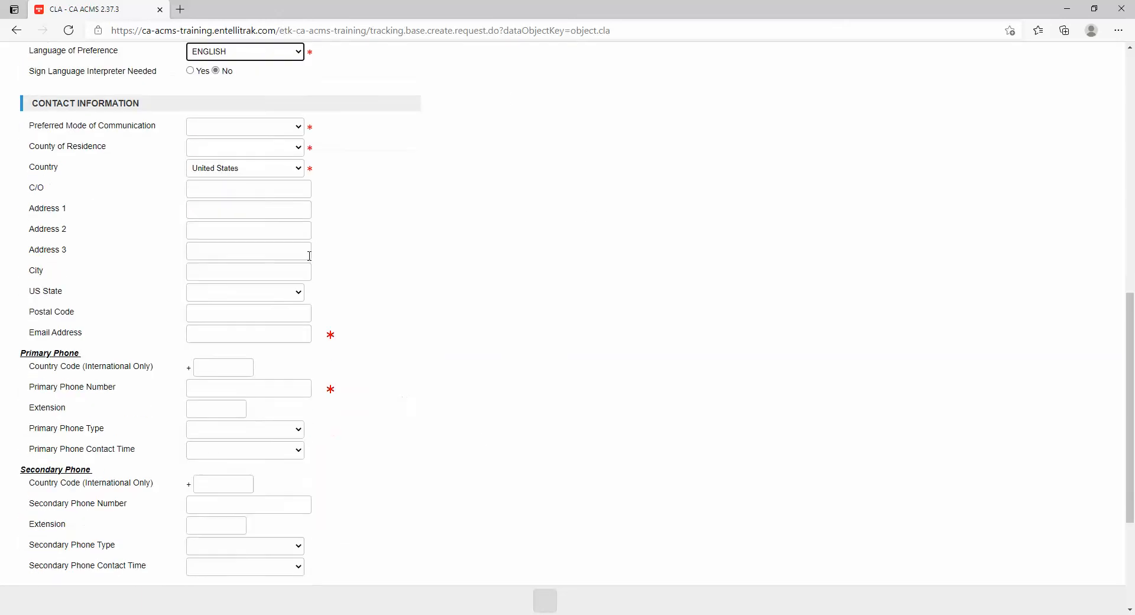
{"action": "left_click", "coordinate": [236, 129]}
{"action": "left_click", "coordinate": [232, 149]}
{"action": "left_click", "coordinate": [236, 147]}
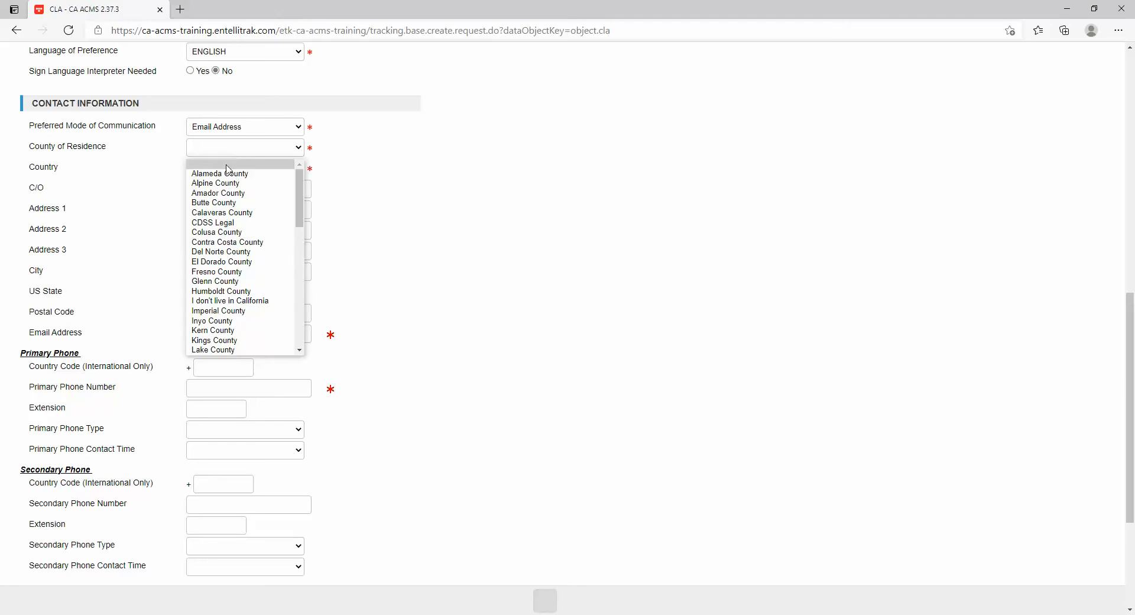
{"action": "left_click", "coordinate": [224, 311]}
Fill in the claimant's e-mail address and primary phone number.
{"action": "left_click", "coordinate": [258, 333]}
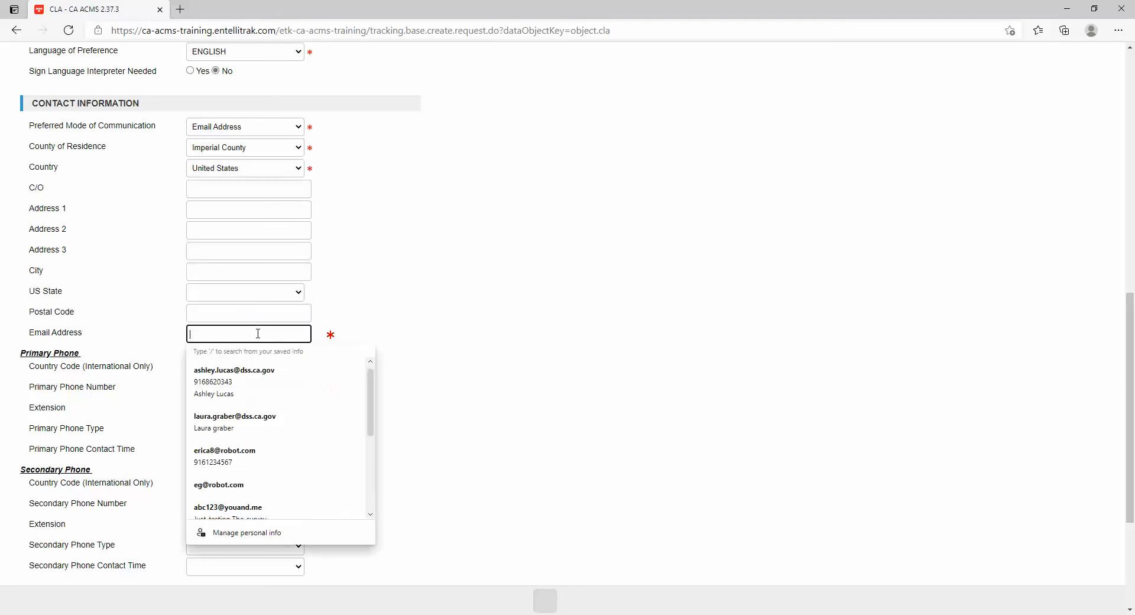
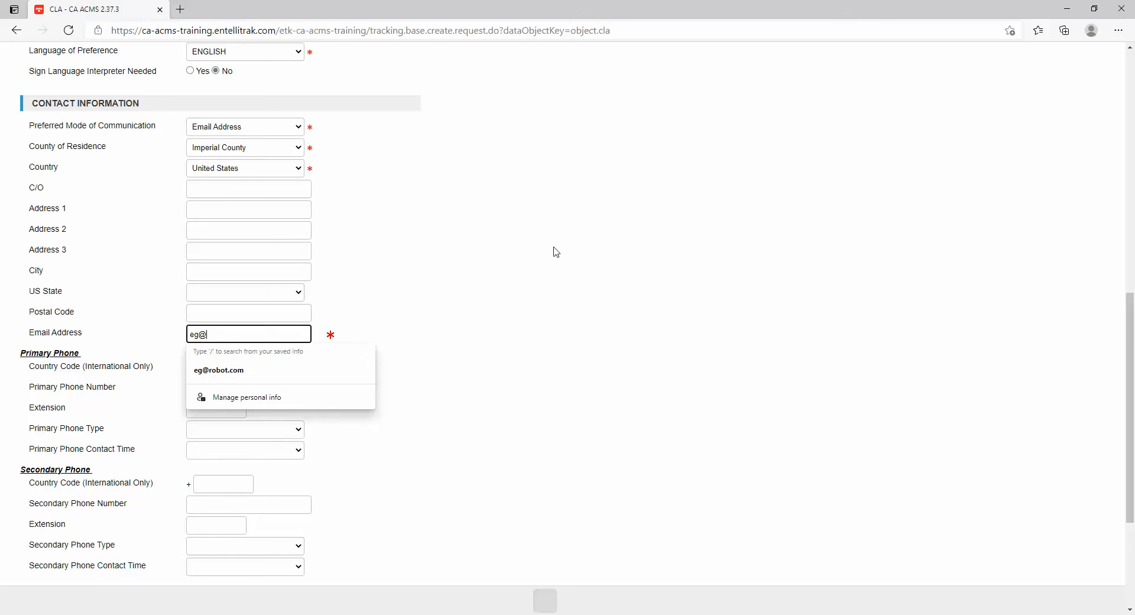
{"action": "left_click", "coordinate": [284, 387]}
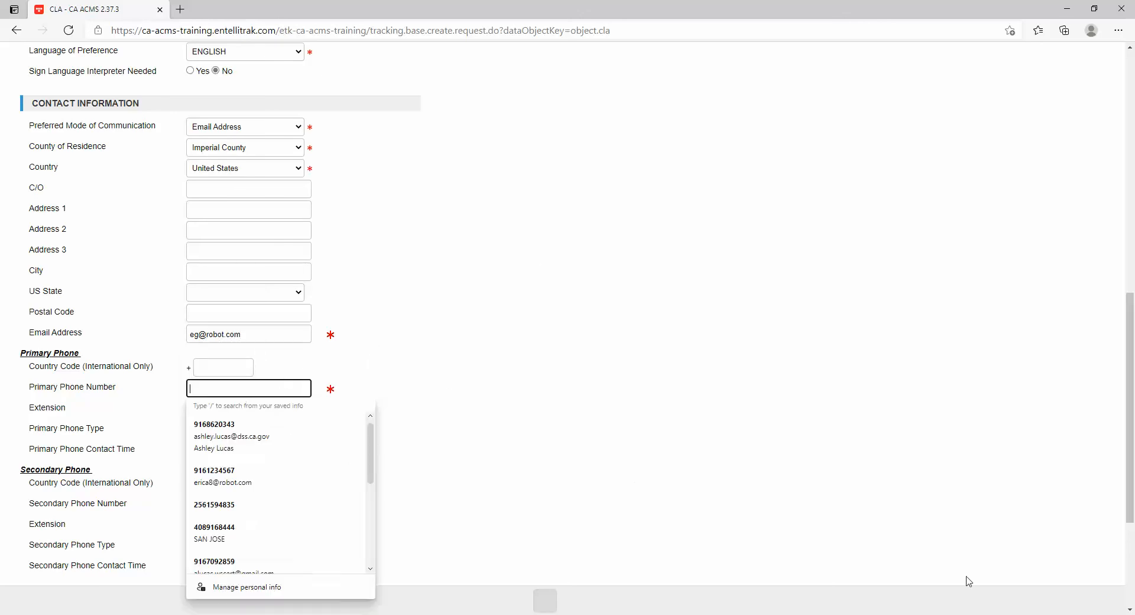
{"action": "type", "text": "123465789"}
{"action": "left_click", "coordinate": [815, 427]}
{"action": "scroll", "coordinate": [355, 529], "scroll_direction": "down", "scroll_amount": 4}
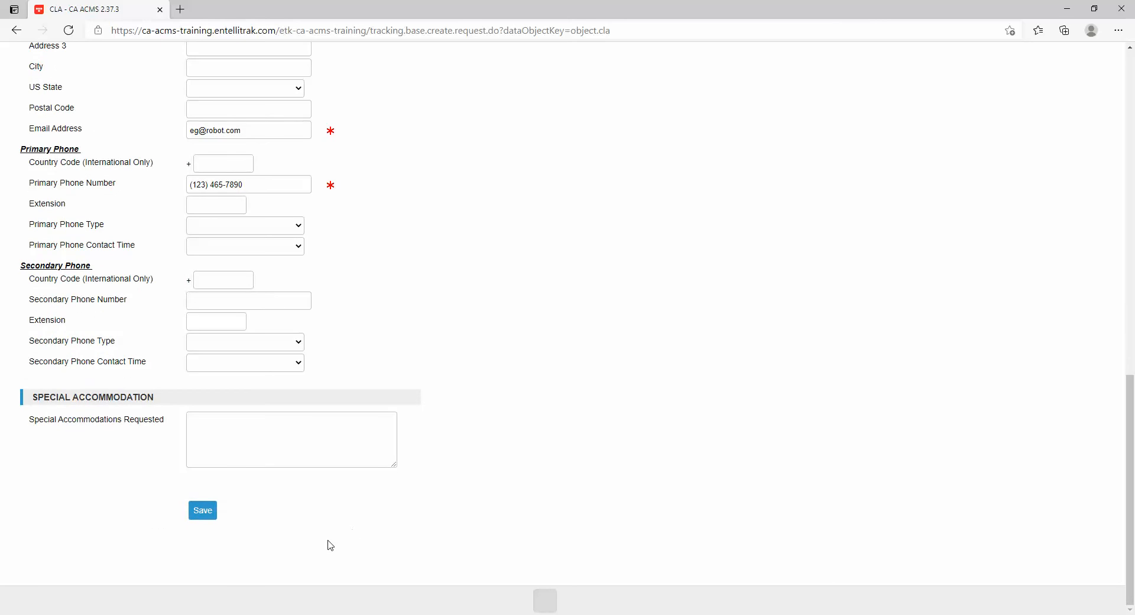
Save the completed New Claimant form.
{"action": "left_click", "coordinate": [208, 515]}
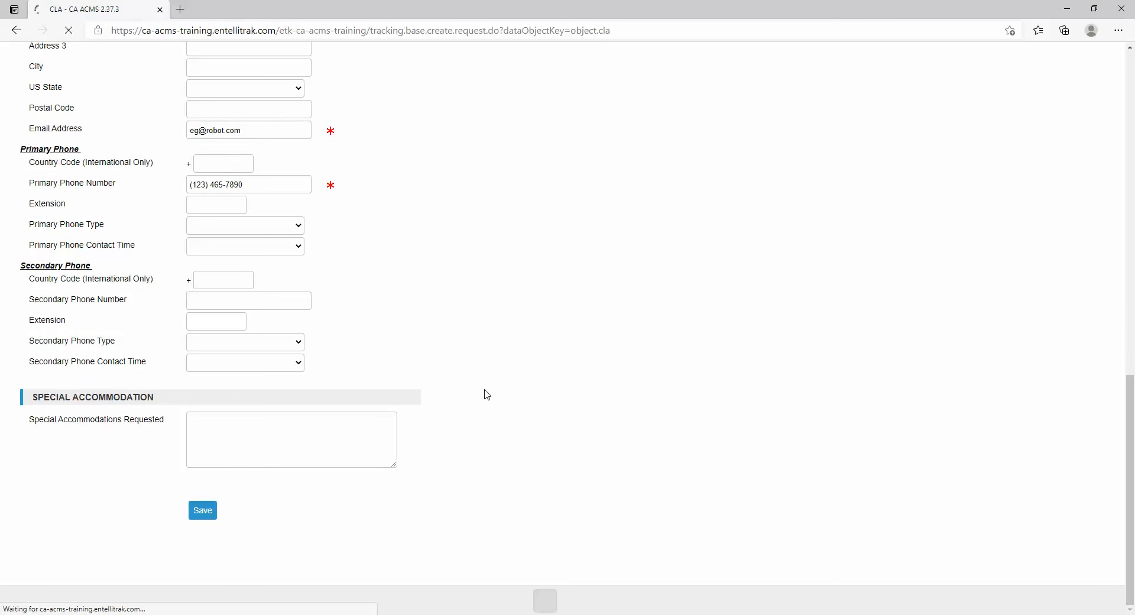